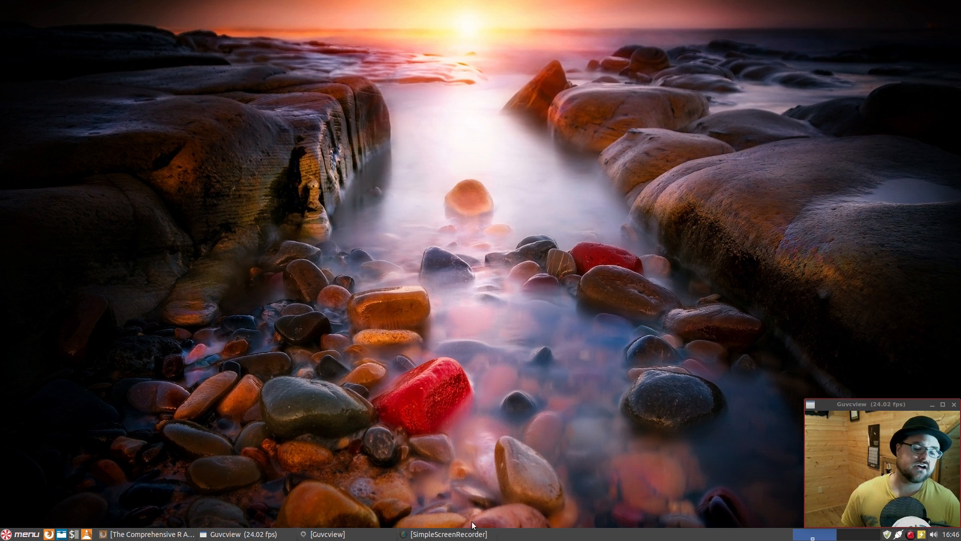
Step: Switch to the CRAN page in Firefox, request the R 3.4.0 for Windows installer from the base distribution, and cancel the download
left_click(167, 537)
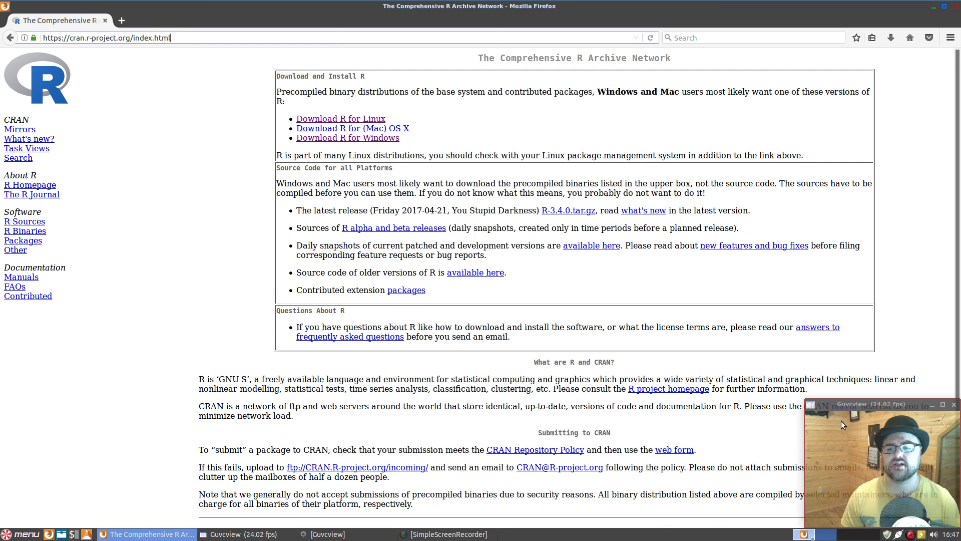
left_click(853, 406)
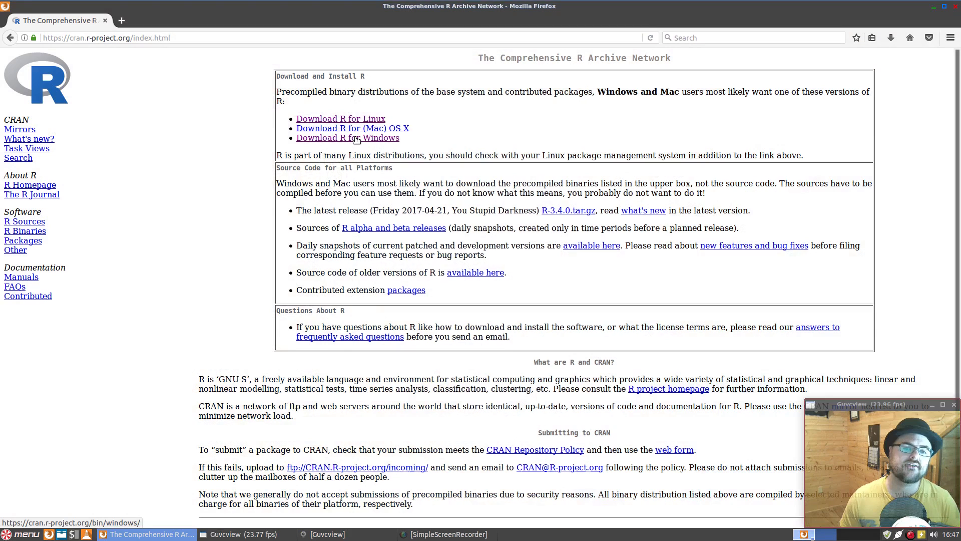
left_click(356, 139)
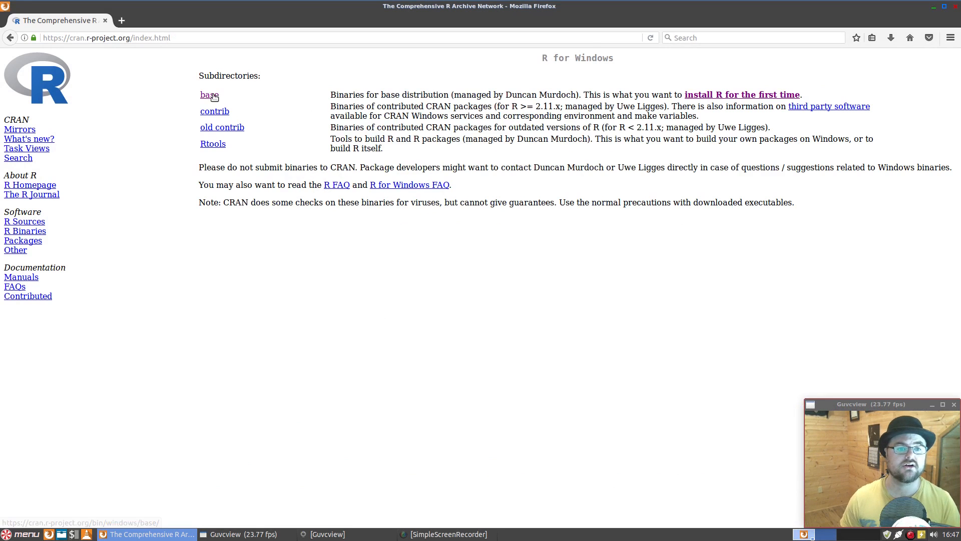
left_click(709, 99)
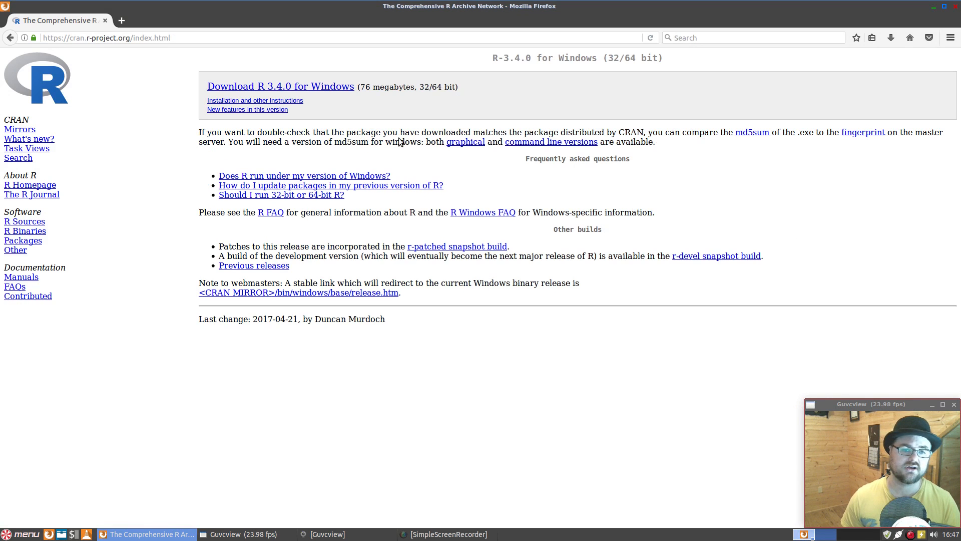
left_click(314, 91)
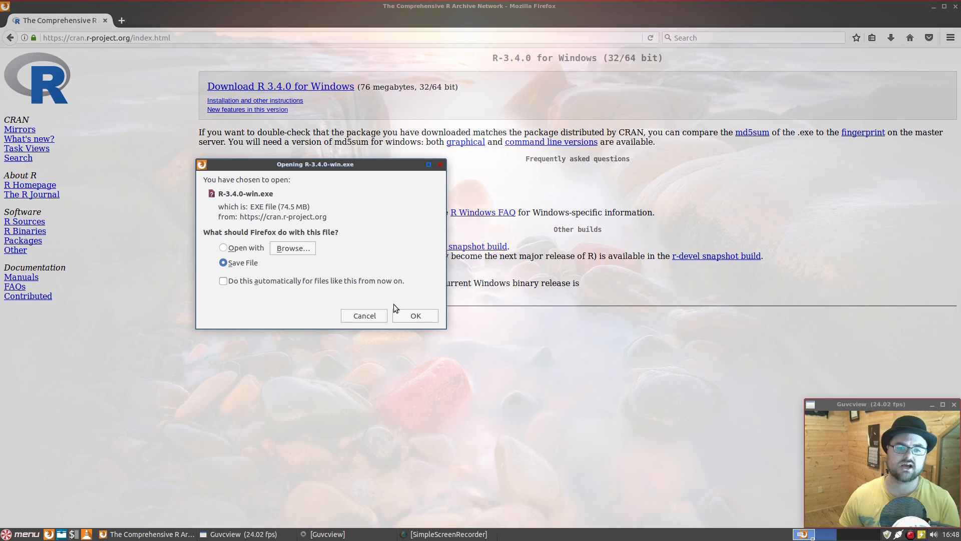
left_click(362, 314)
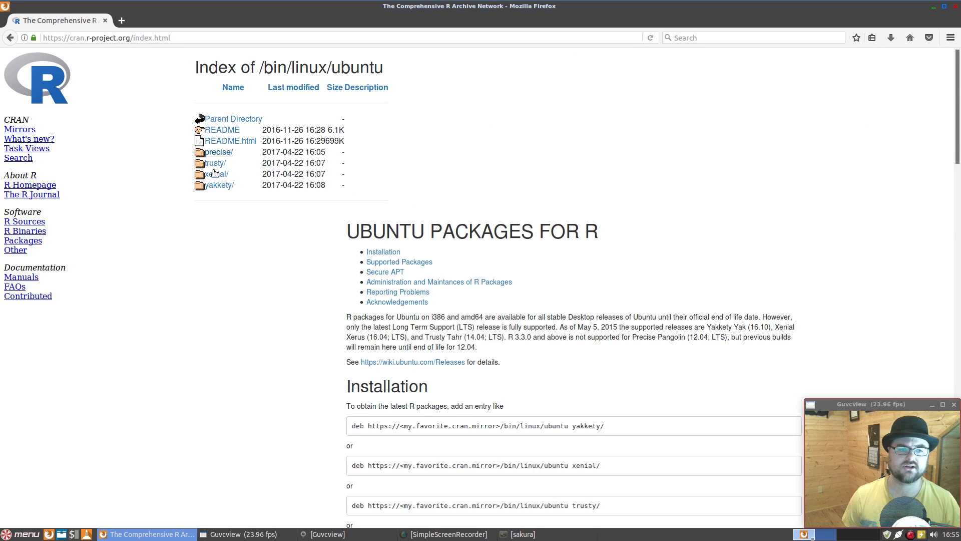
Step: From the Ubuntu xenial directory, open r-base-core_3.4.0-1xenial0_amd64.deb with GDebi Package Installer
left_click(216, 174)
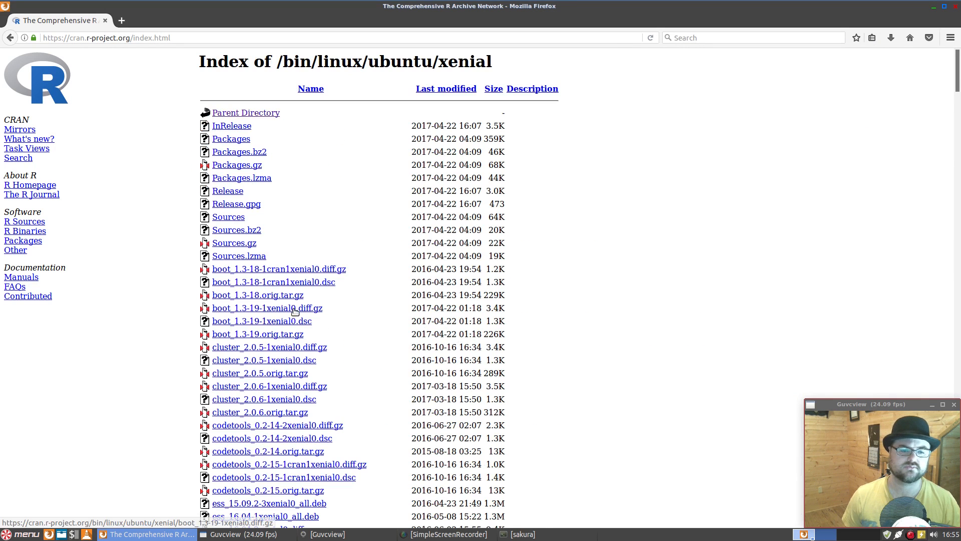
scroll(300, 322, "down", 10)
scroll(300, 322, "down", 20)
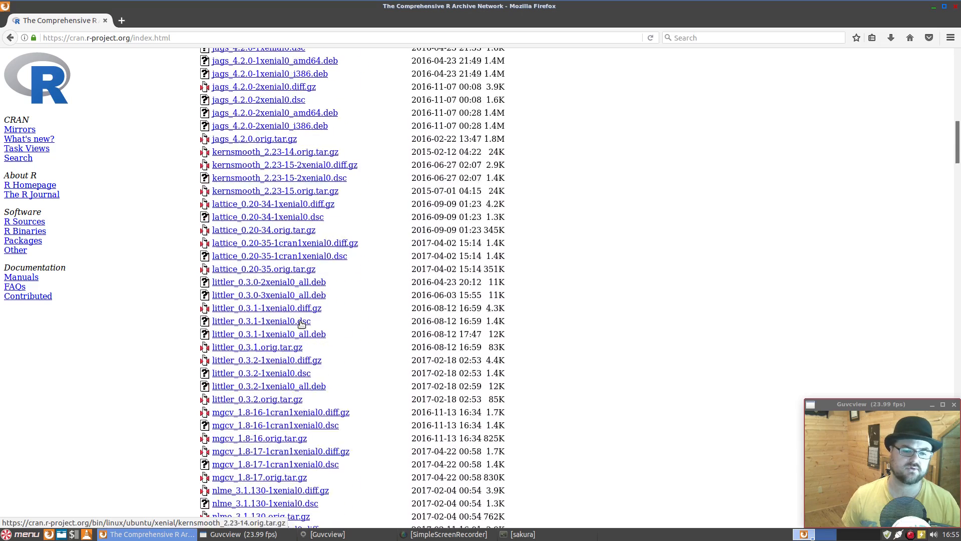
scroll(302, 324, "down", 20)
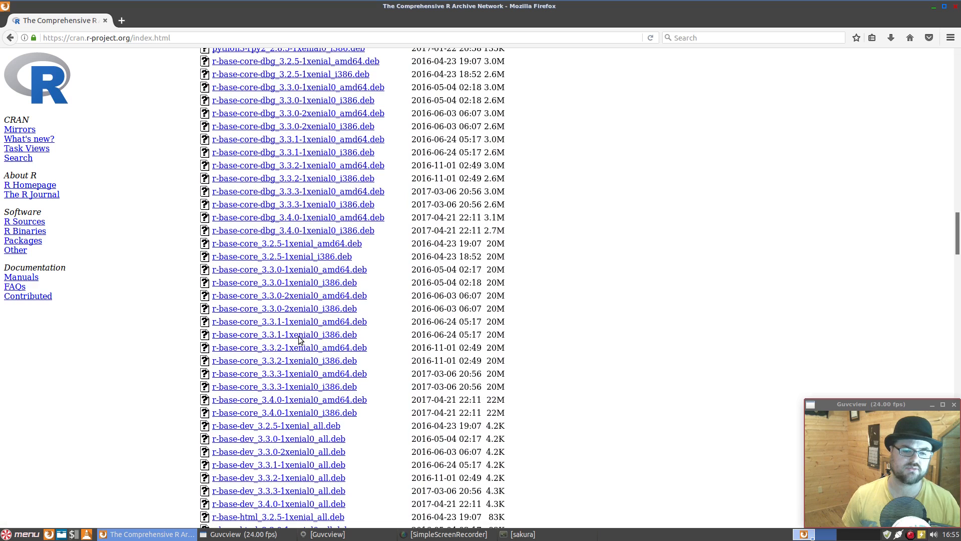
left_click(248, 404)
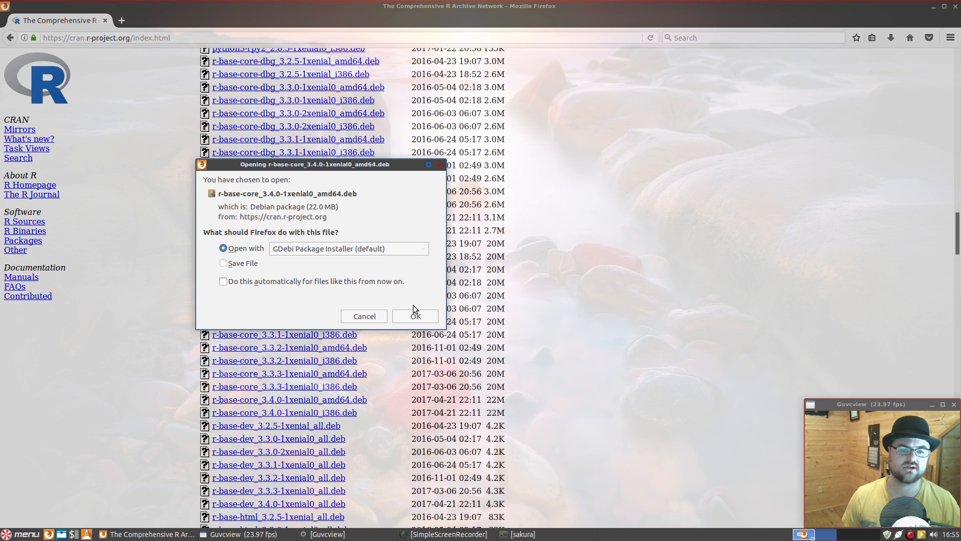
left_click(429, 317)
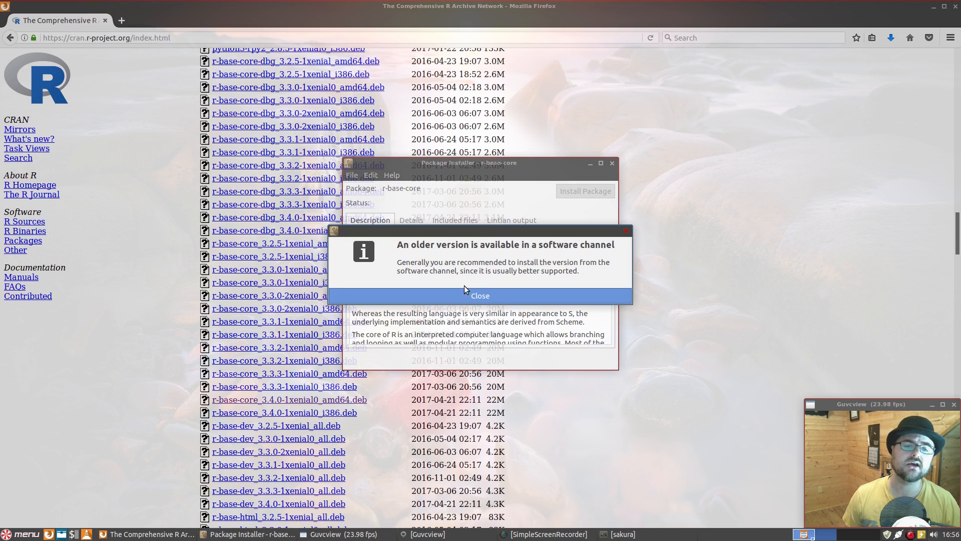
Step: Install the r-base-core package, authorizing it with the administrator password, and close the package installer
left_click(494, 296)
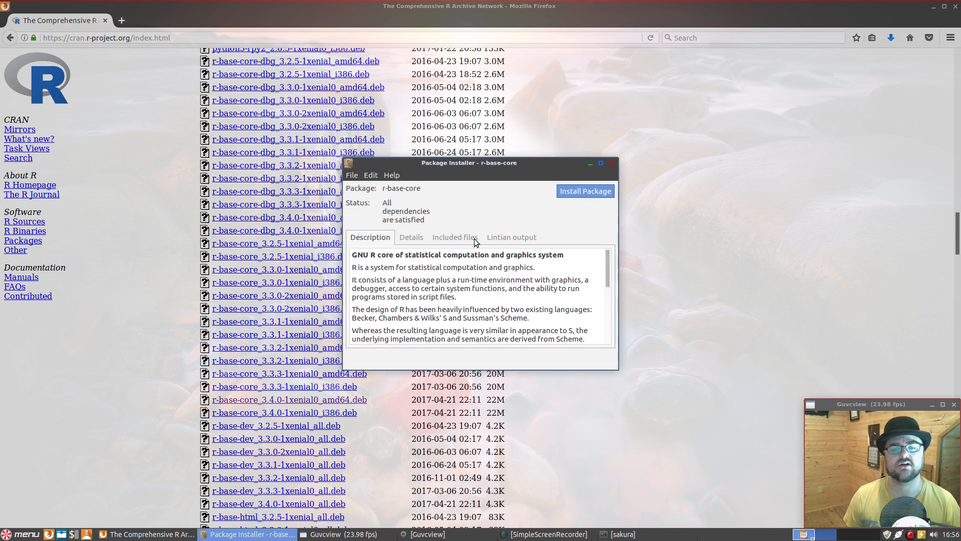
left_click(588, 191)
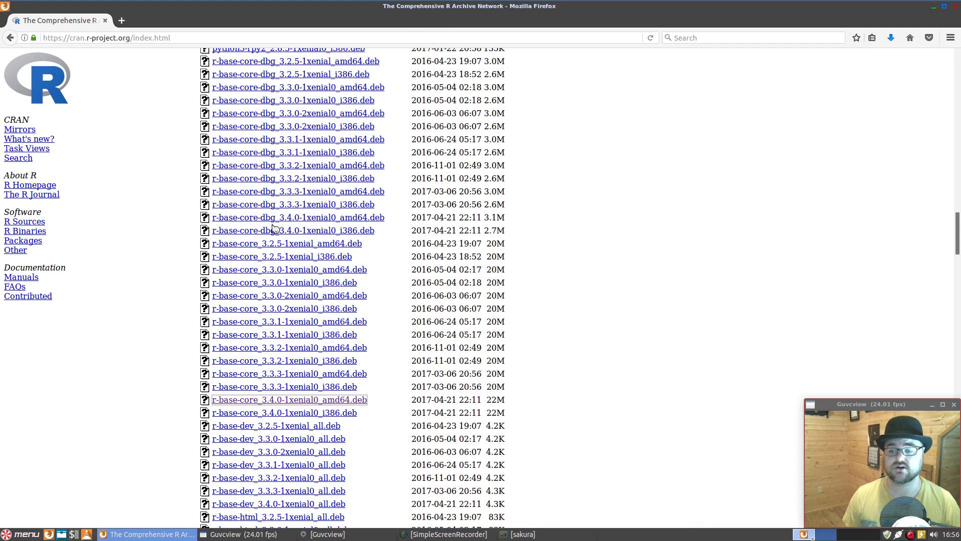
type("•••••••••")
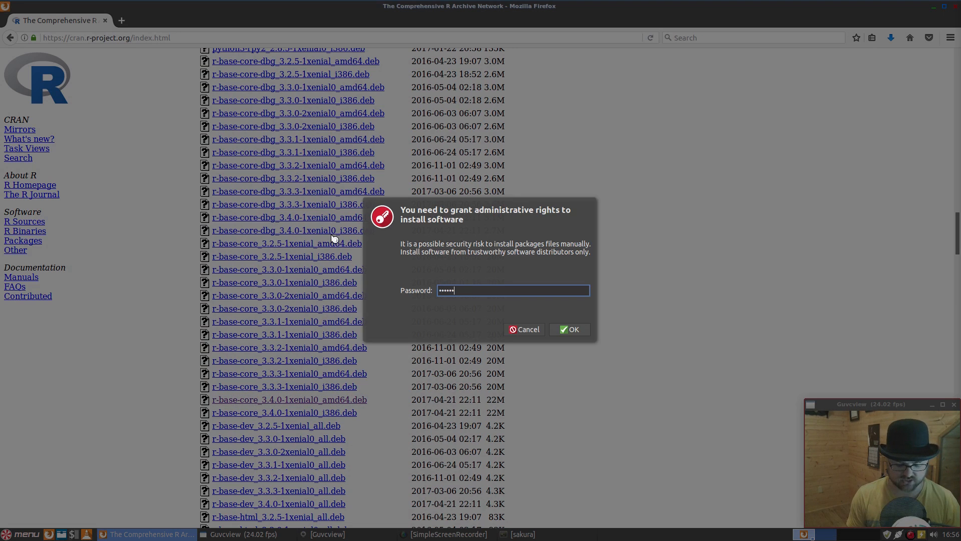
type("•")
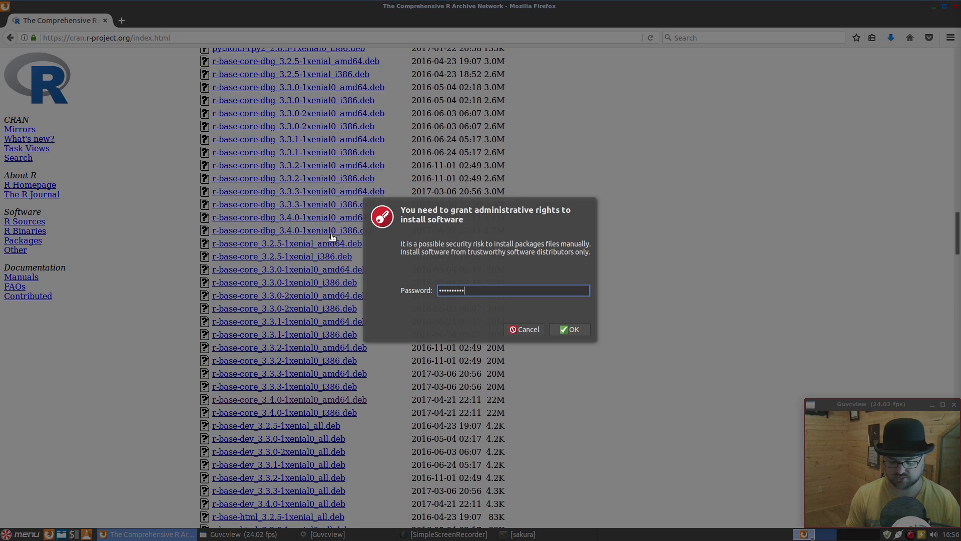
key("Return")
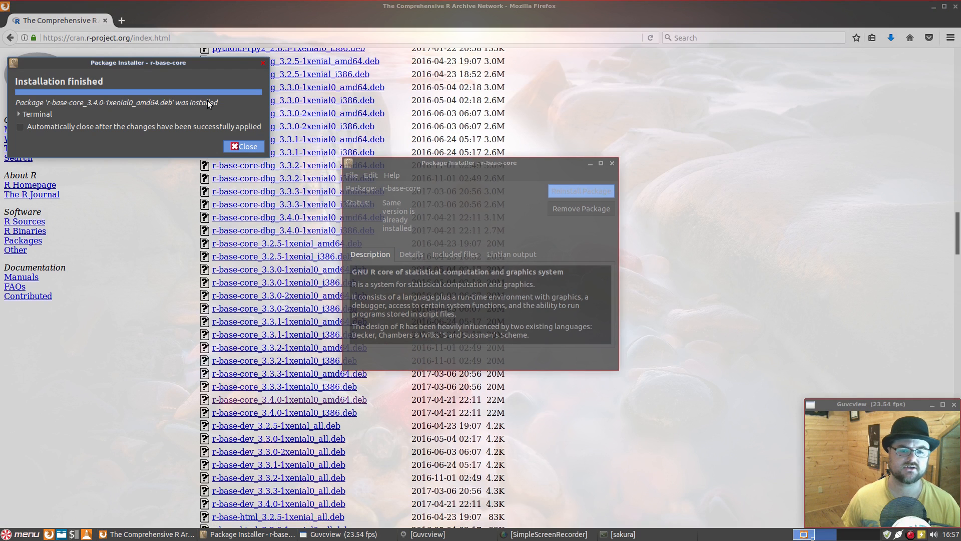
left_click(241, 144)
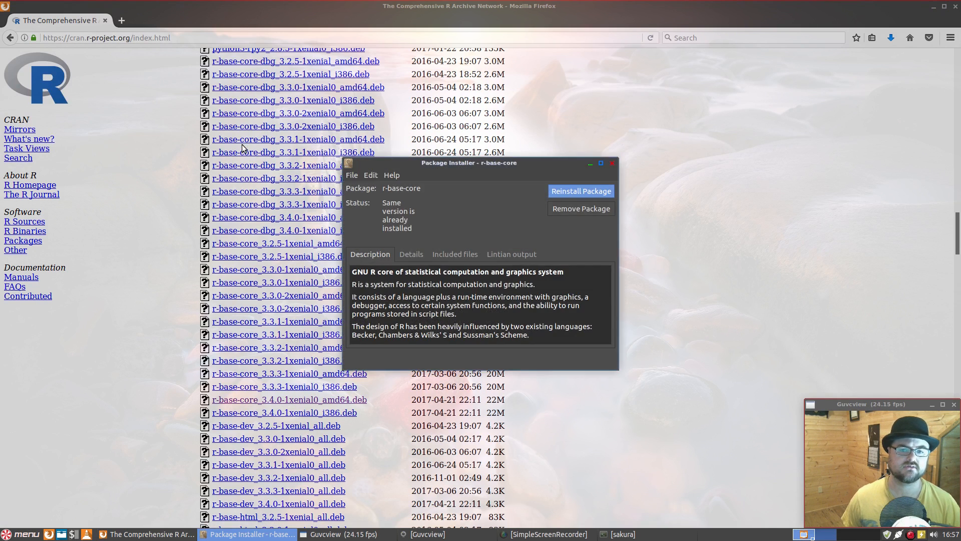
left_click(614, 162)
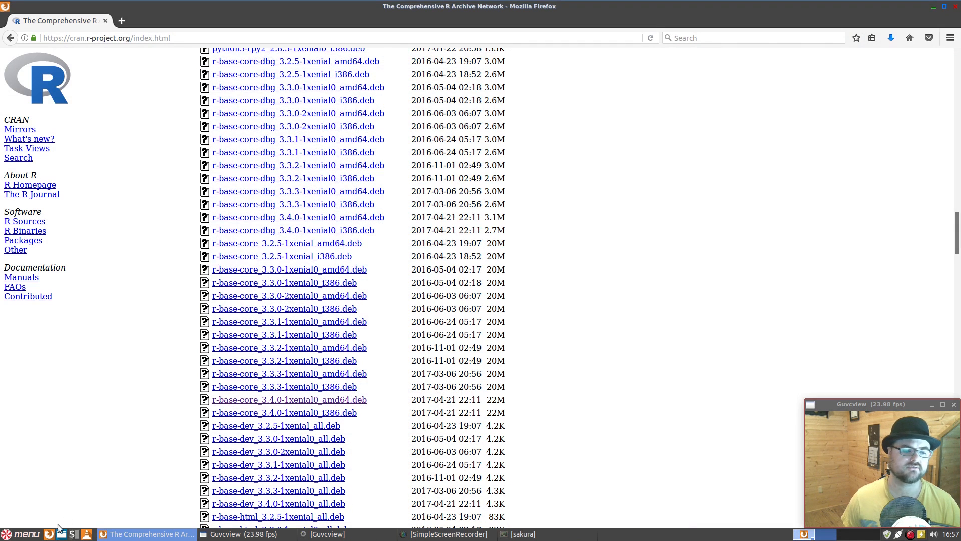
Step: Launch R from the applications list to check the installed version, and close its terminal window
left_click(25, 536)
type("r")
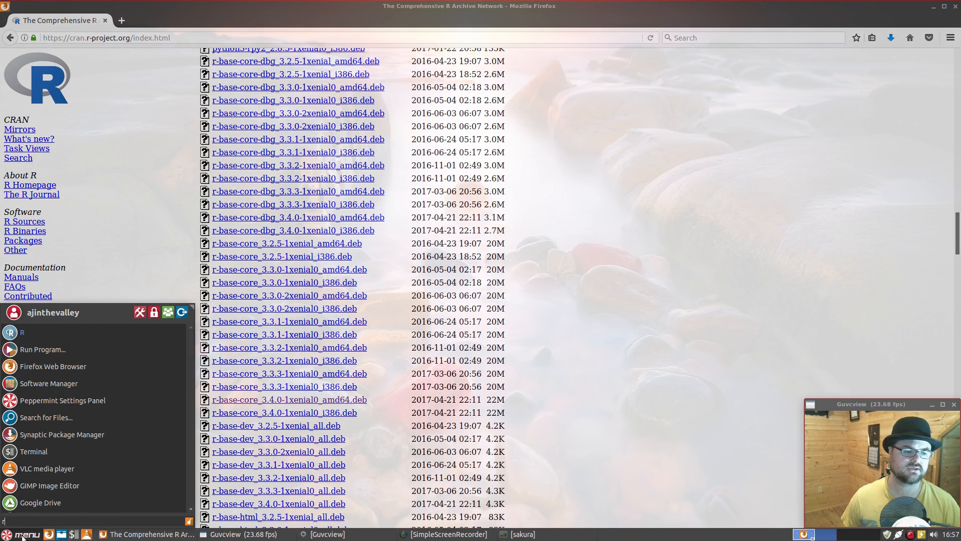
key("Return")
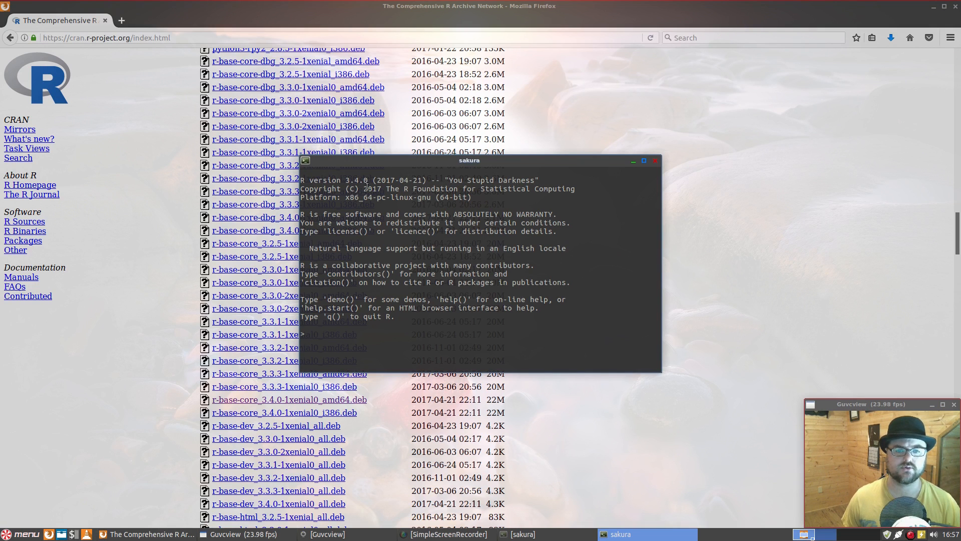
left_click(656, 162)
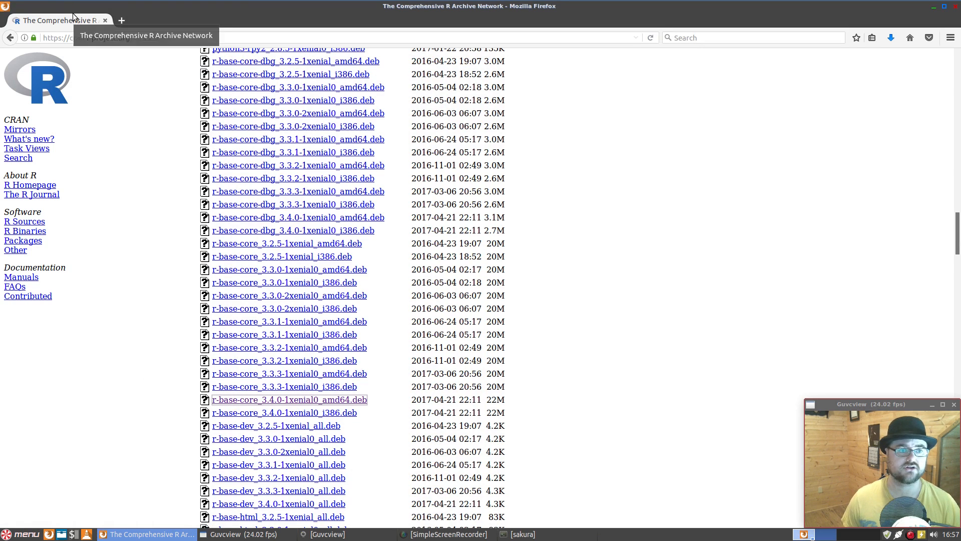
Step: Go to rstudio.com in the browser, replacing the CRAN address
left_click(188, 38)
key("ctrl+a")
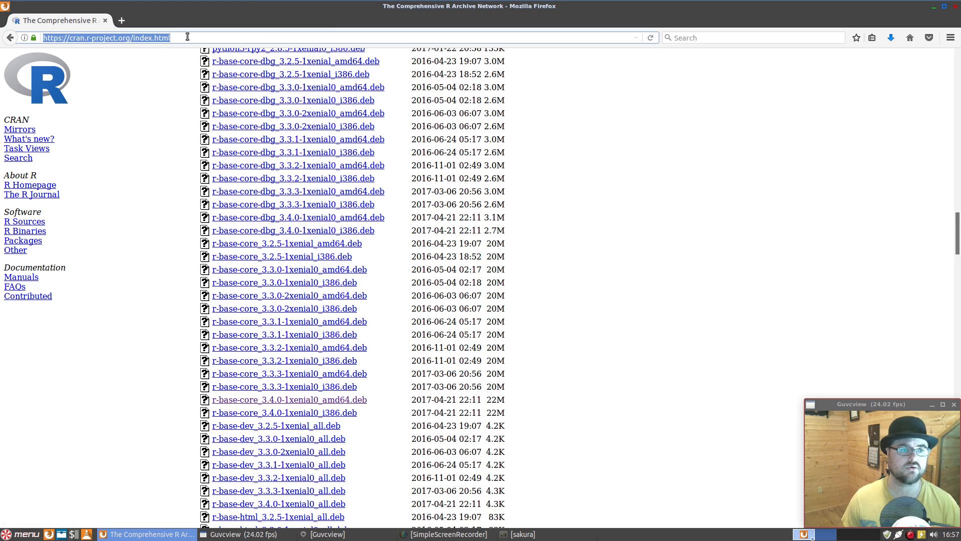
type("rstu")
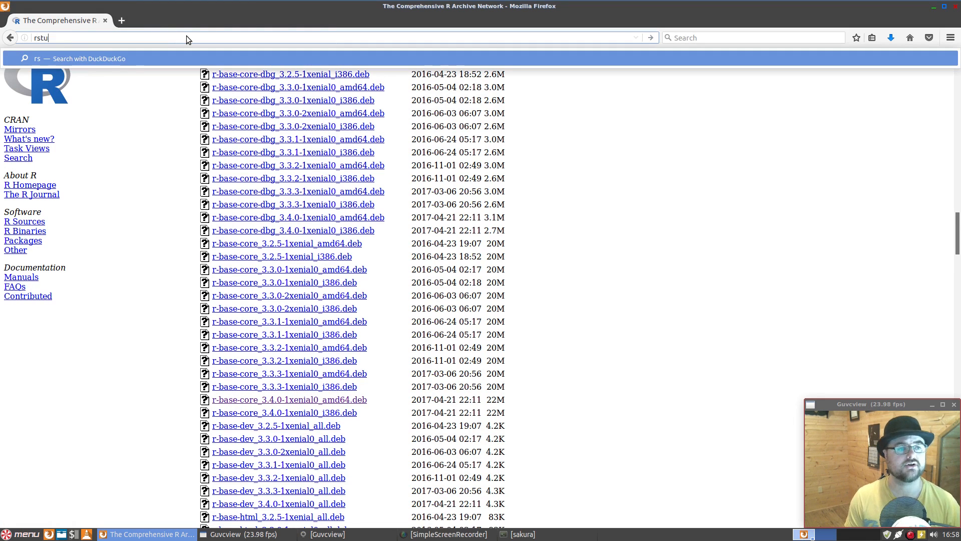
type("dio.com")
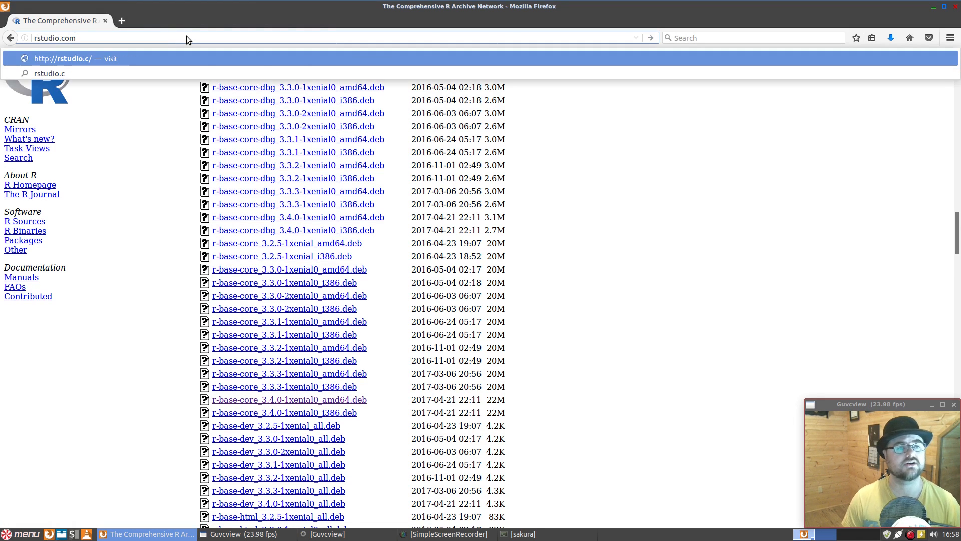
key("Return")
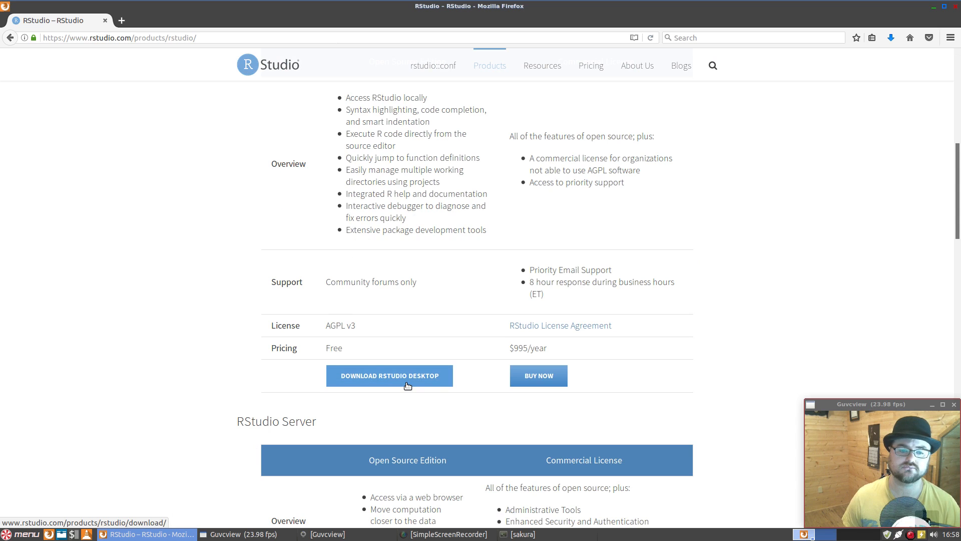
Step: Open the RStudio Desktop download page and choose the free Open Source License edition of RStudio Desktop
left_click(379, 380)
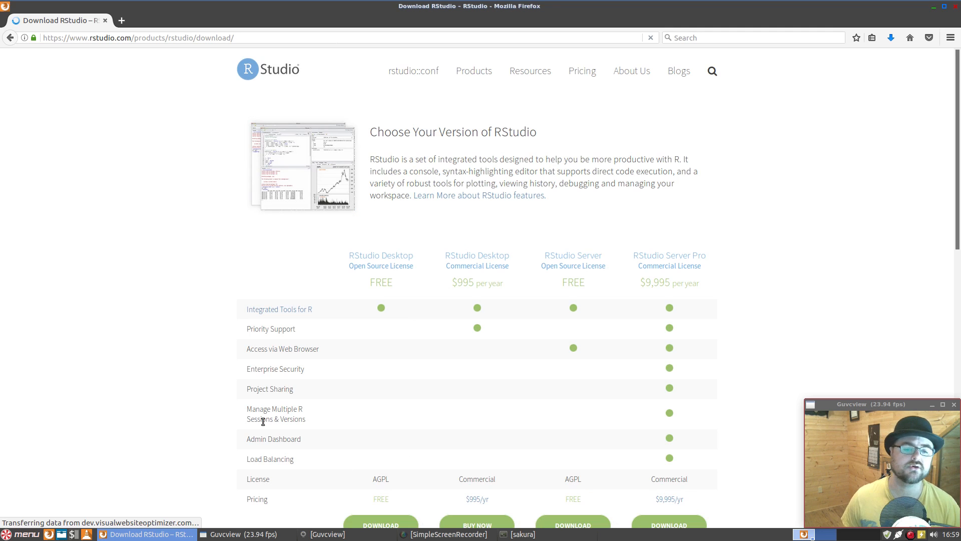
scroll(390, 521, "down", 5)
scroll(379, 476, "up", 1)
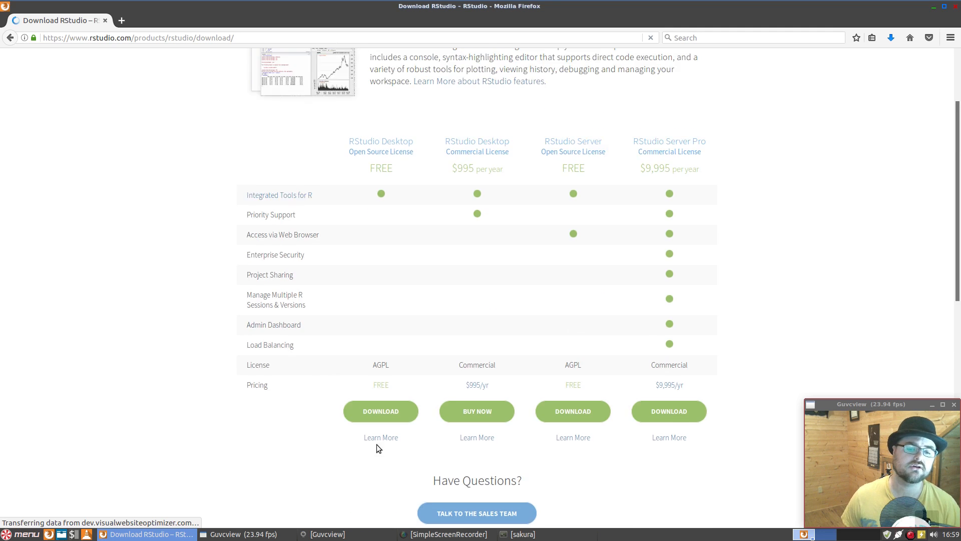
scroll(383, 410, "down", 4)
left_click(387, 299)
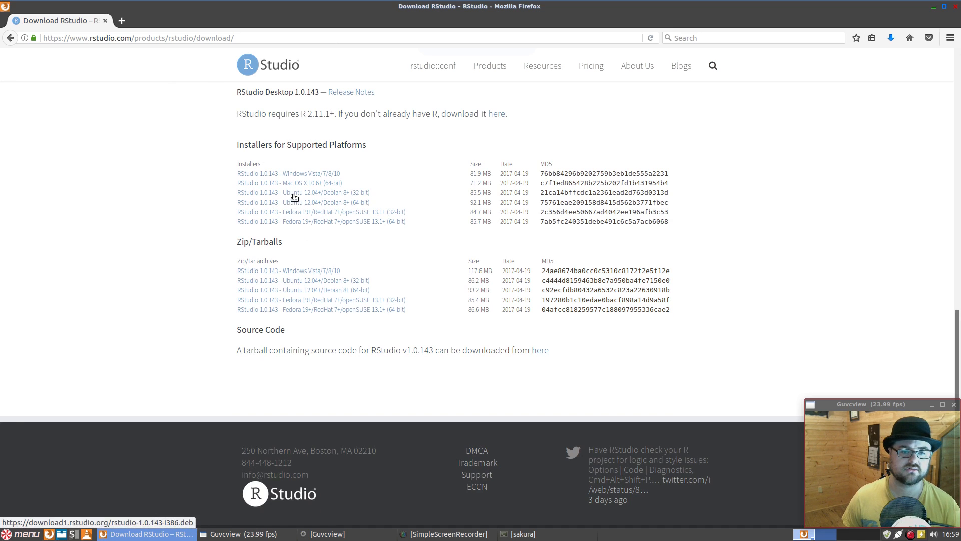
Step: Open the RStudio 1.0.143 Ubuntu 12.04+/Debian 8+ (64-bit) installer with GDebi Package Installer, install the package, and close the installer
left_click(263, 206)
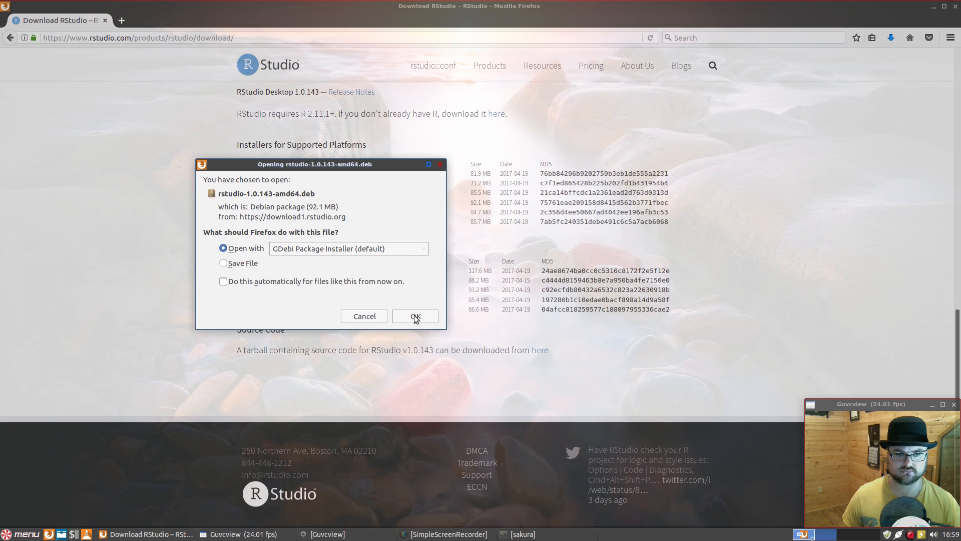
left_click(415, 316)
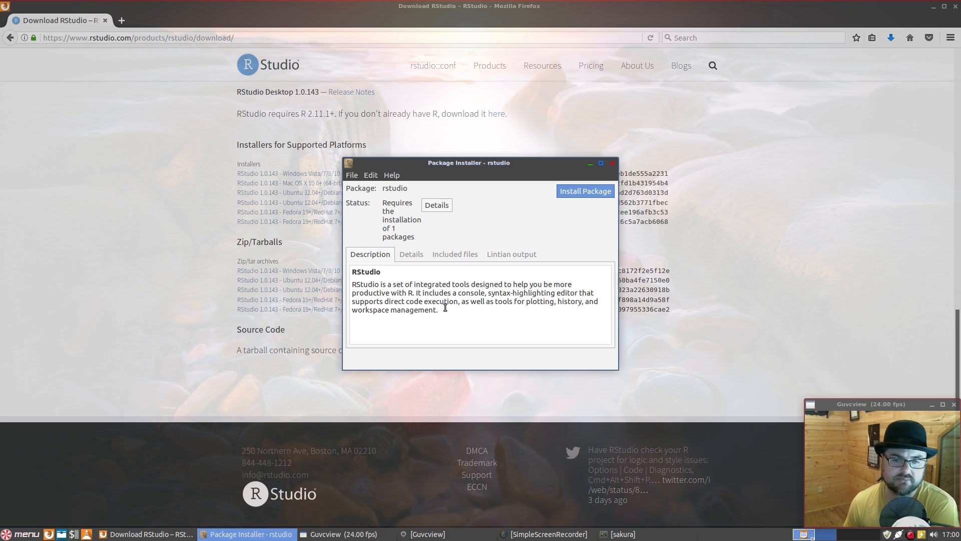
left_click(595, 191)
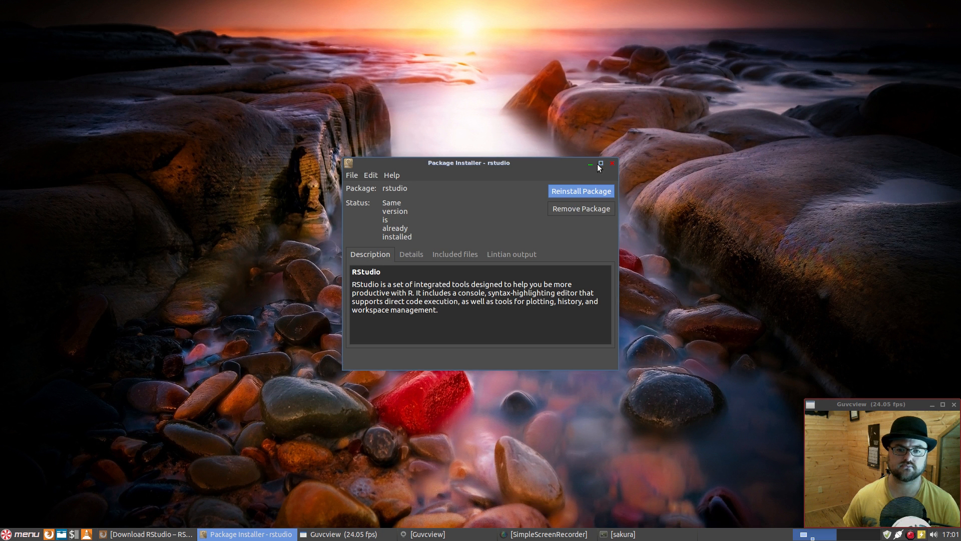
left_click(612, 163)
Step: Launch RStudio from the applications list and enlarge its window to fill most of the screen beside the webcam view
left_click(21, 534)
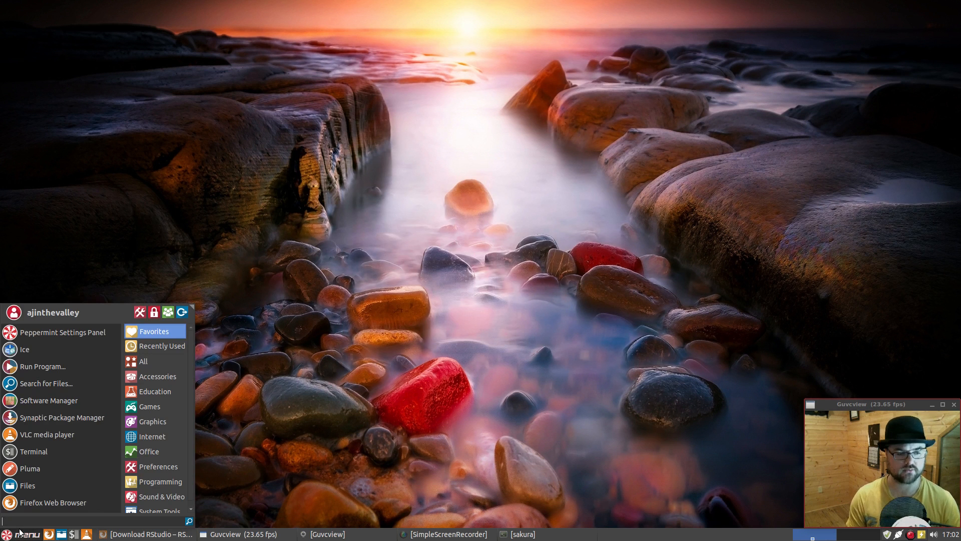
type("rst")
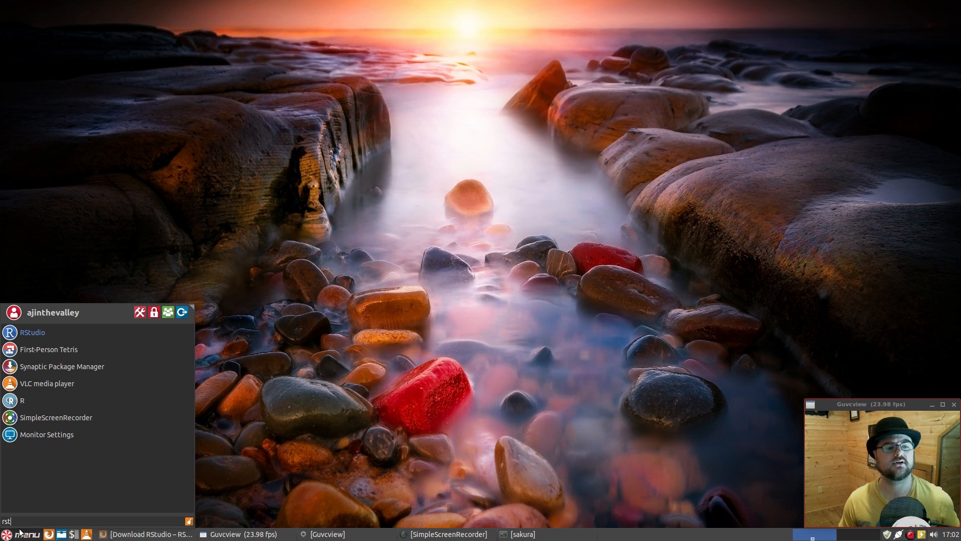
key("Return")
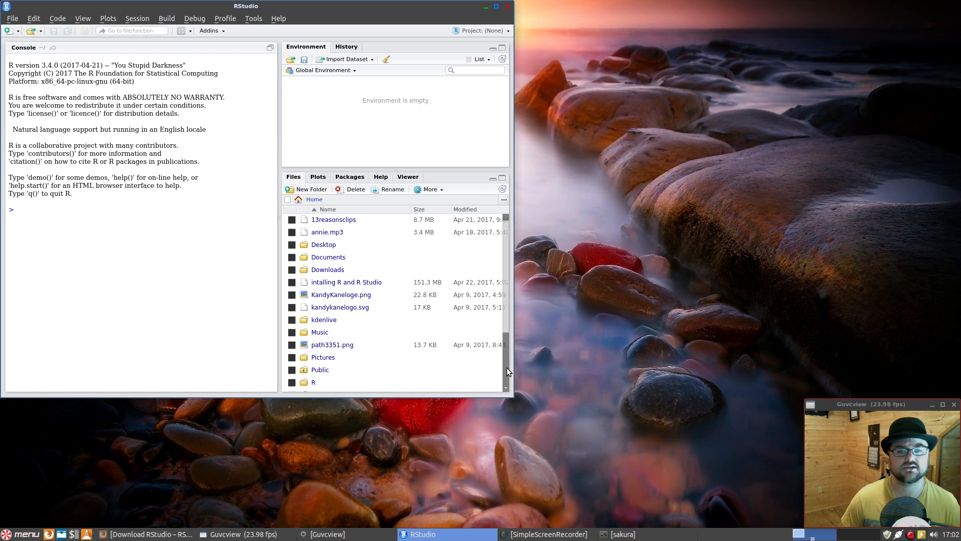
left_click_drag(510, 395, 794, 520)
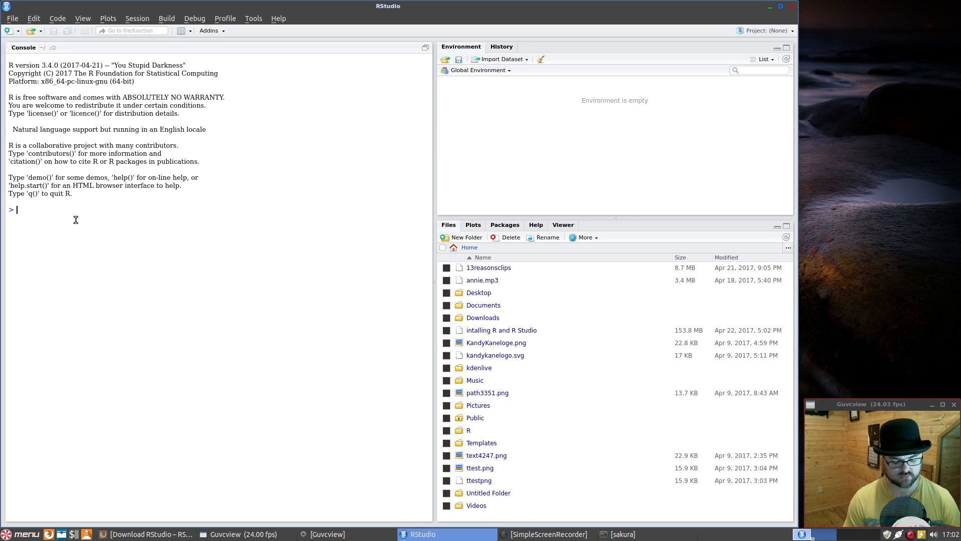
Step: Run getwd() in the R console to query the current working directory
type("gew")
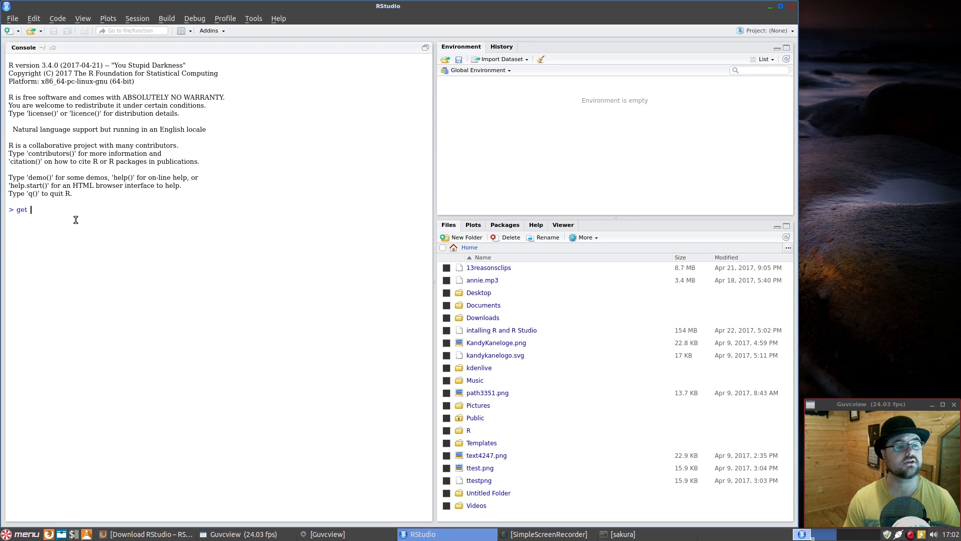
key("BackSpace")
type("twd")
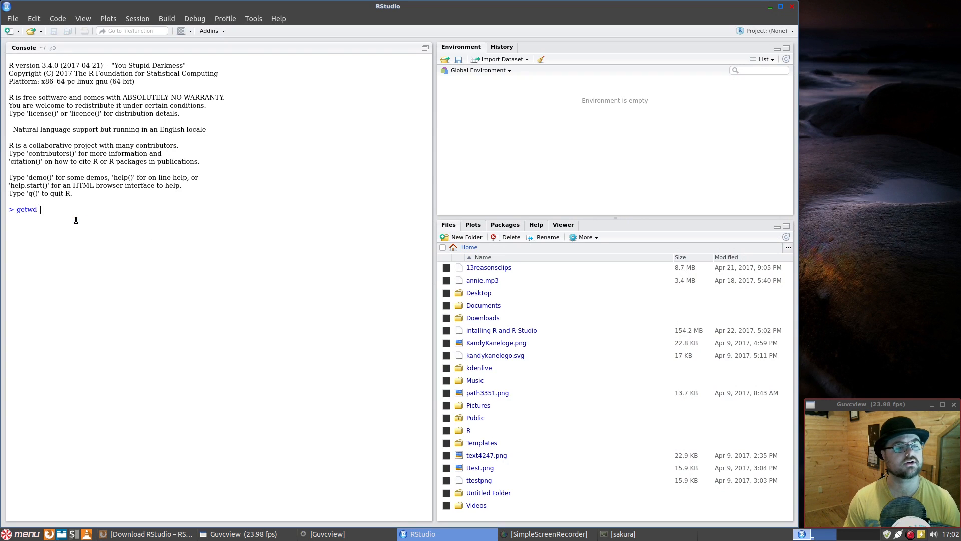
key("BackSpace")
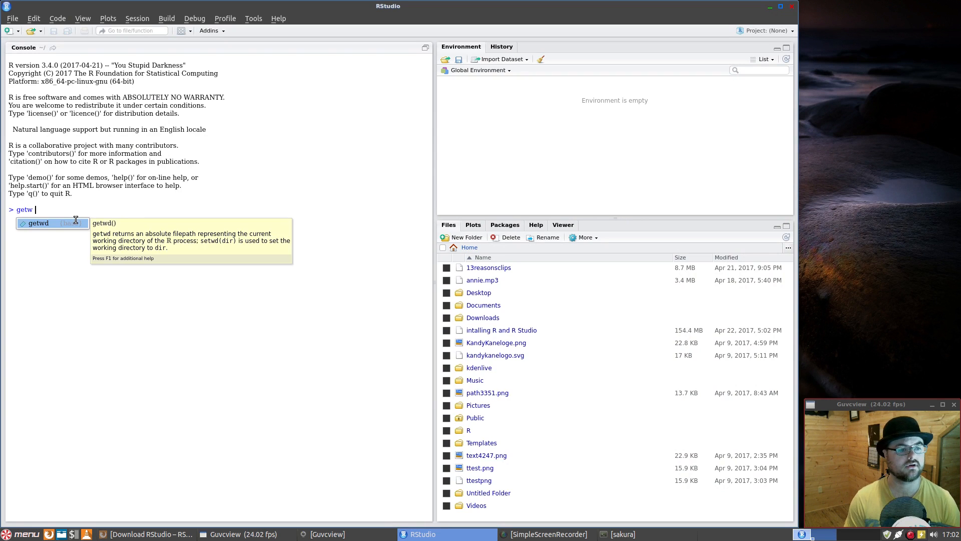
key("Tab")
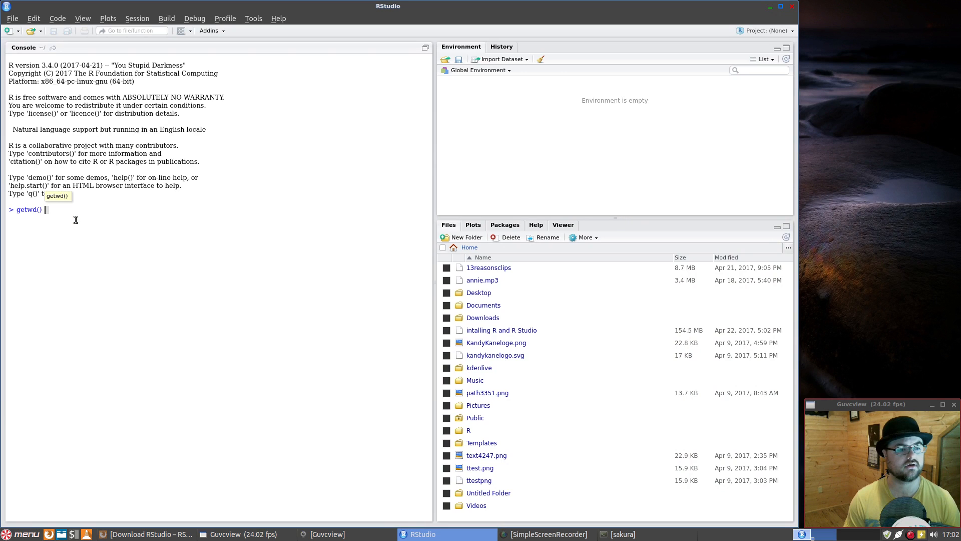
key("Return")
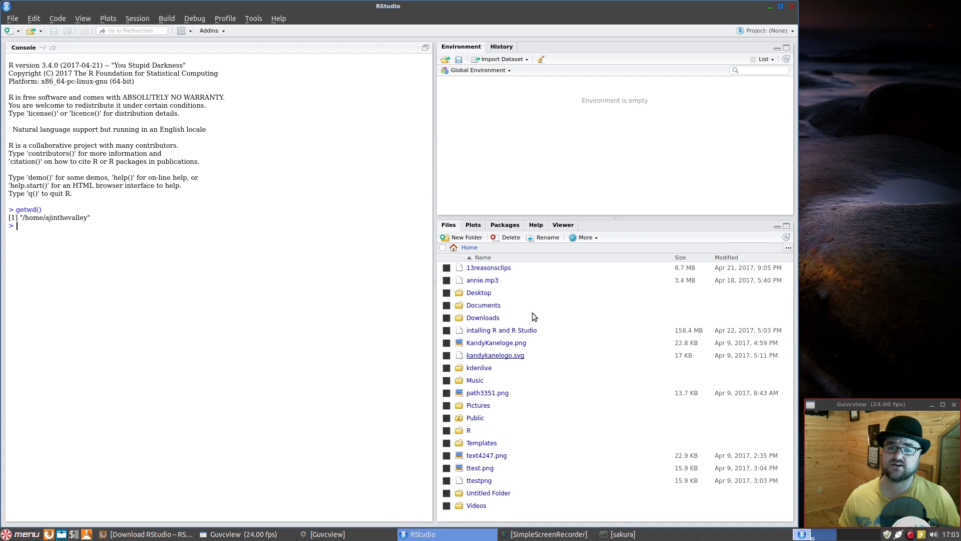
Step: View the Packages list, then the R Help resources, and finish on the Viewer
left_click(500, 227)
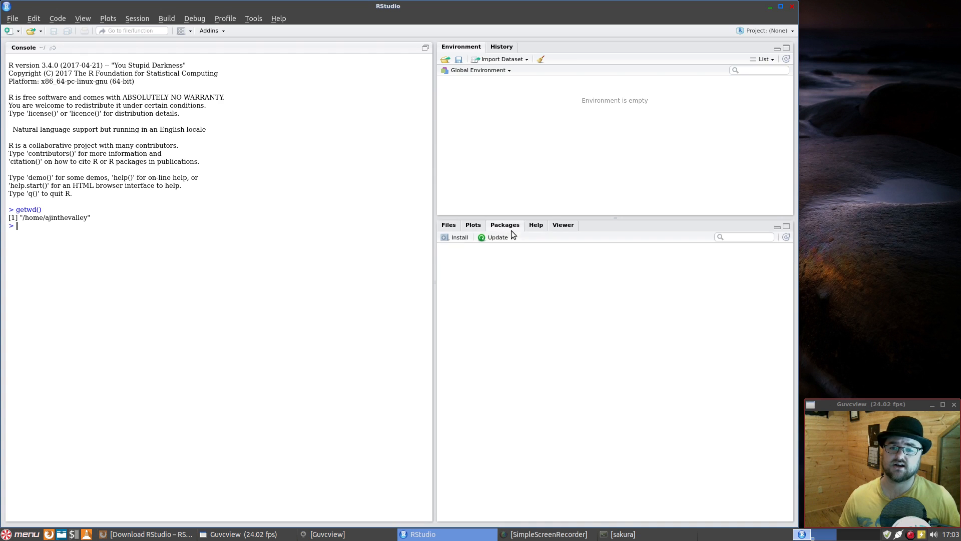
left_click(540, 229)
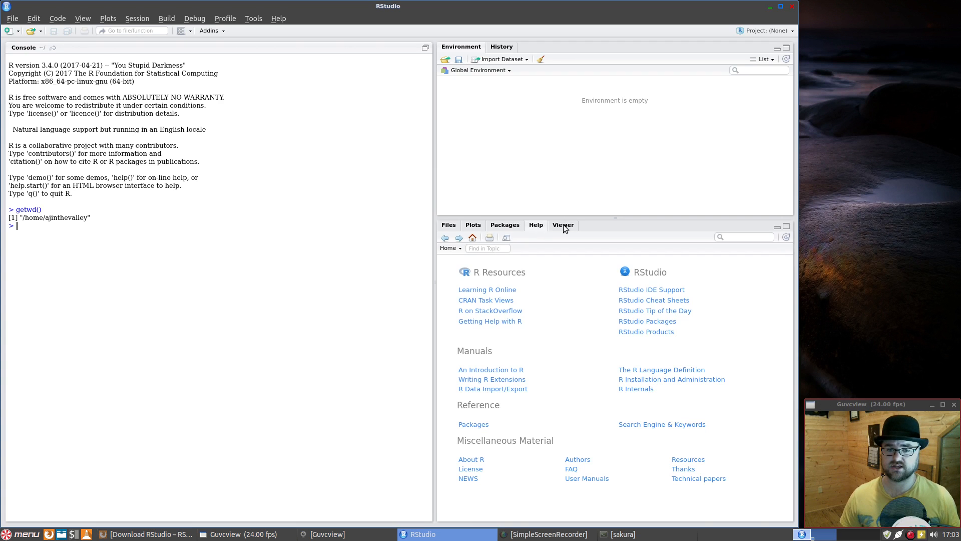
left_click(563, 225)
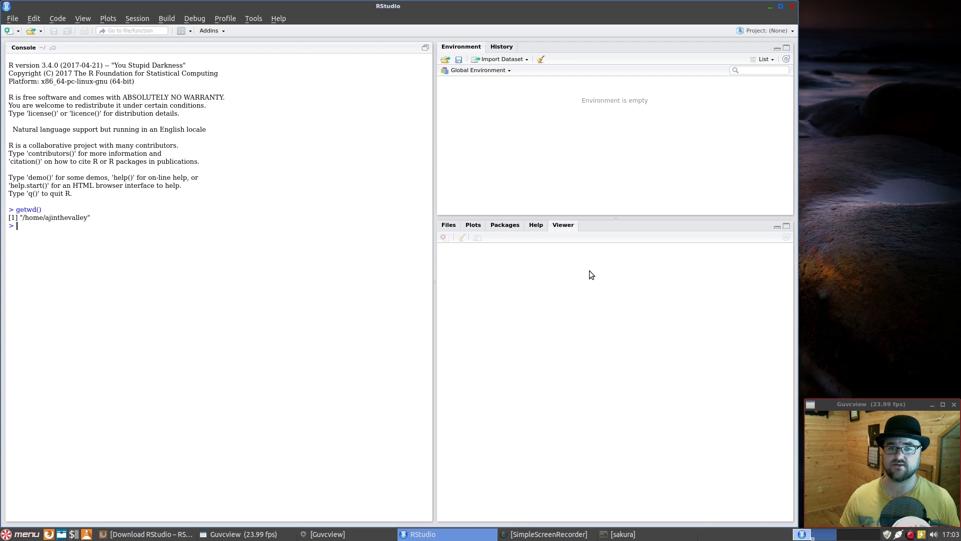